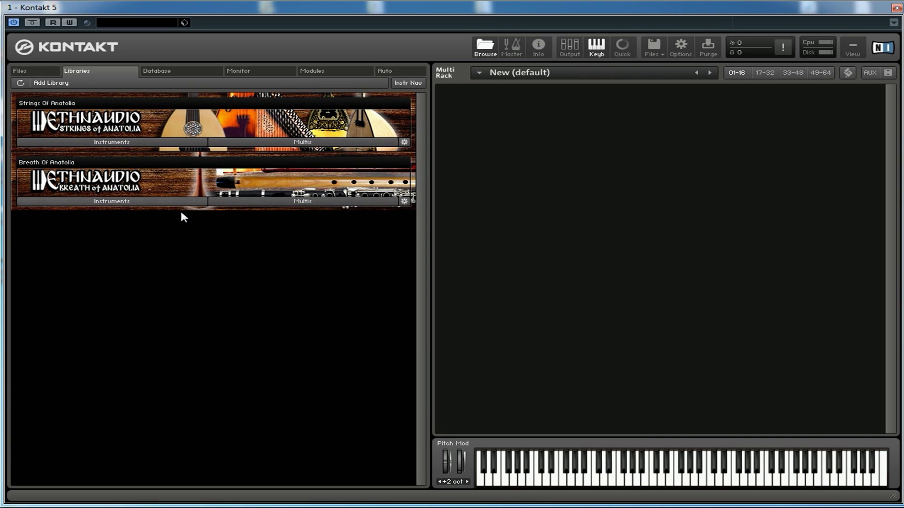
- Load the Turkish Oud instrument from the Strings Of Anatolia library and remove it from the rack
click(128, 143)
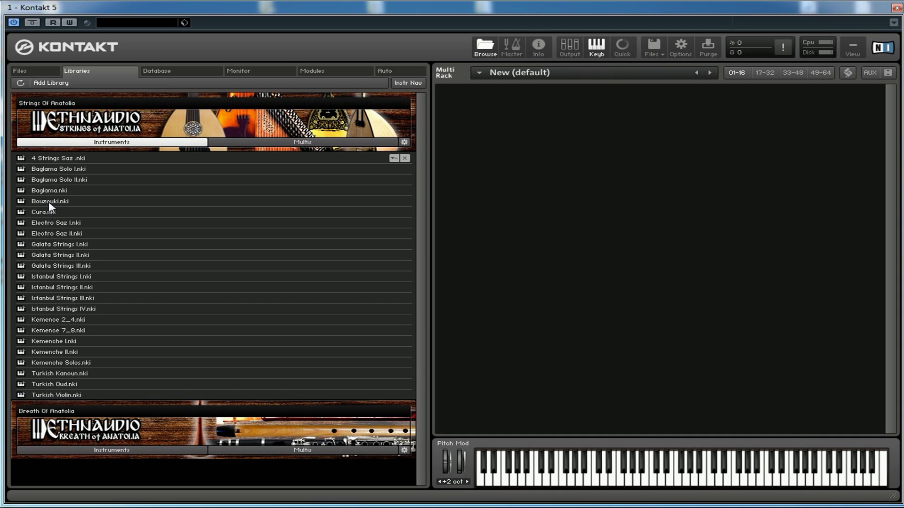
double_click(69, 386)
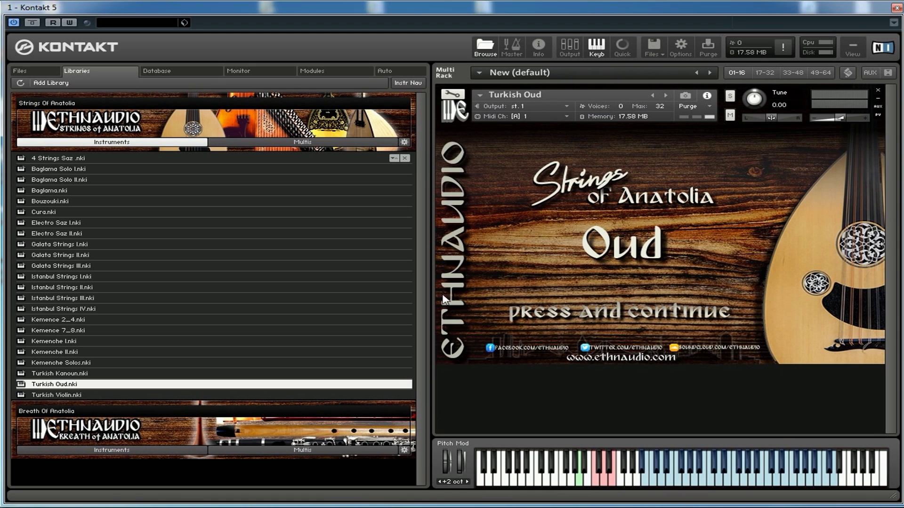
click(878, 91)
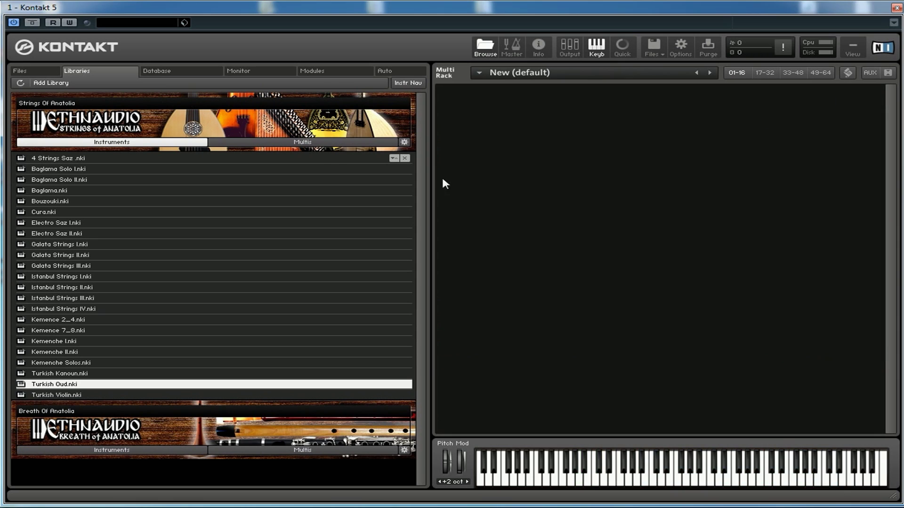
- Load the Istanbul Strings III multi from the Strings Of Anatolia library, replacing the current multi
click(88, 142)
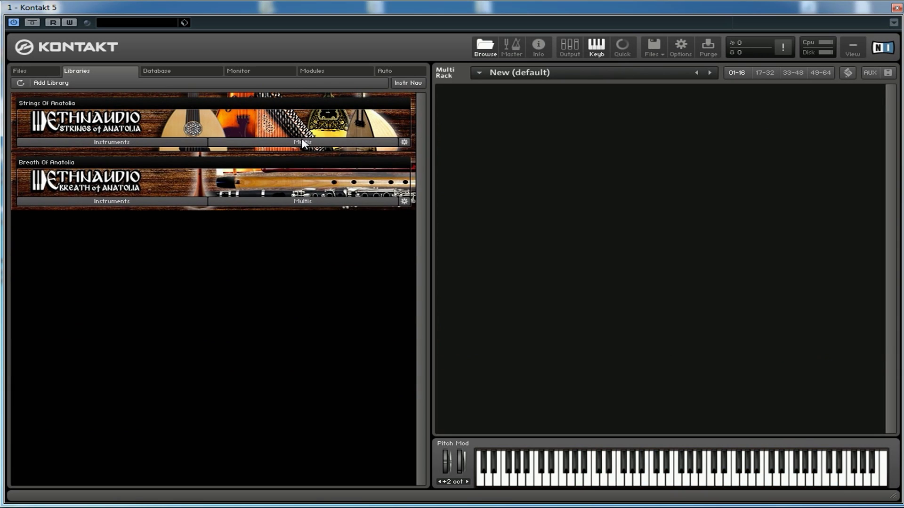
click(302, 143)
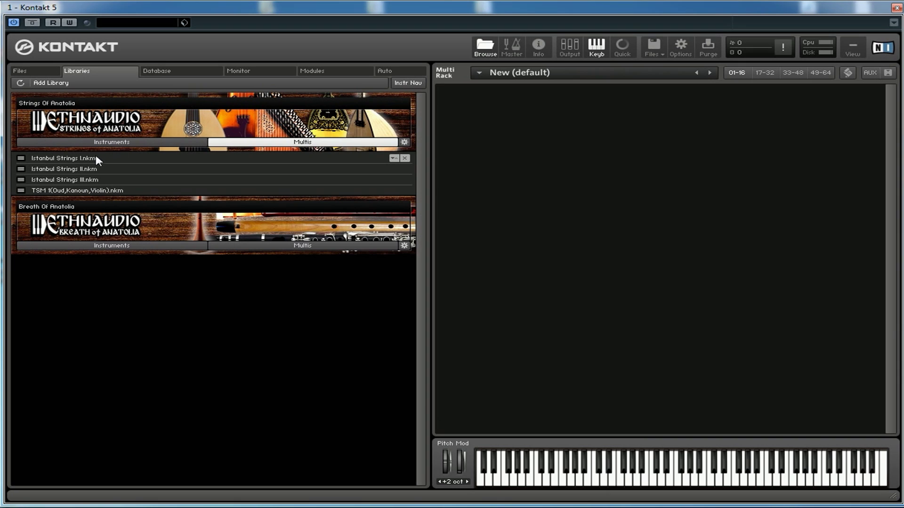
double_click(87, 181)
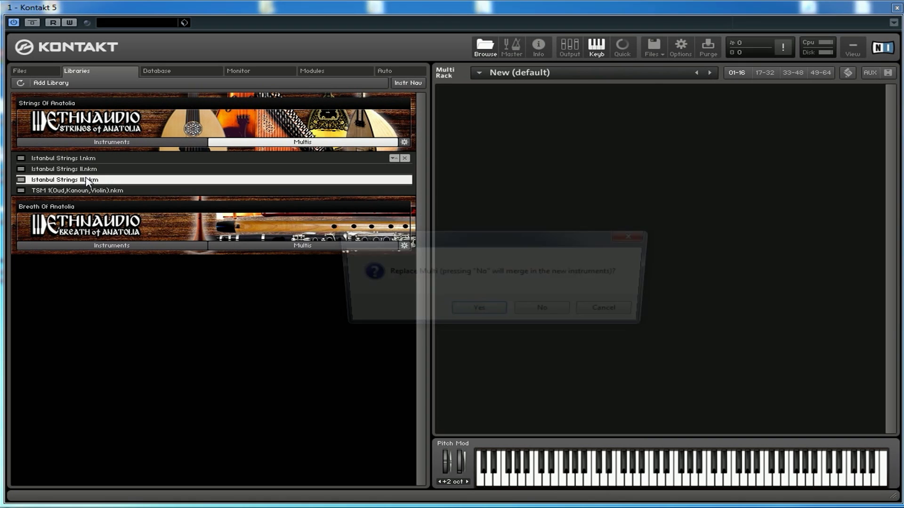
click(477, 312)
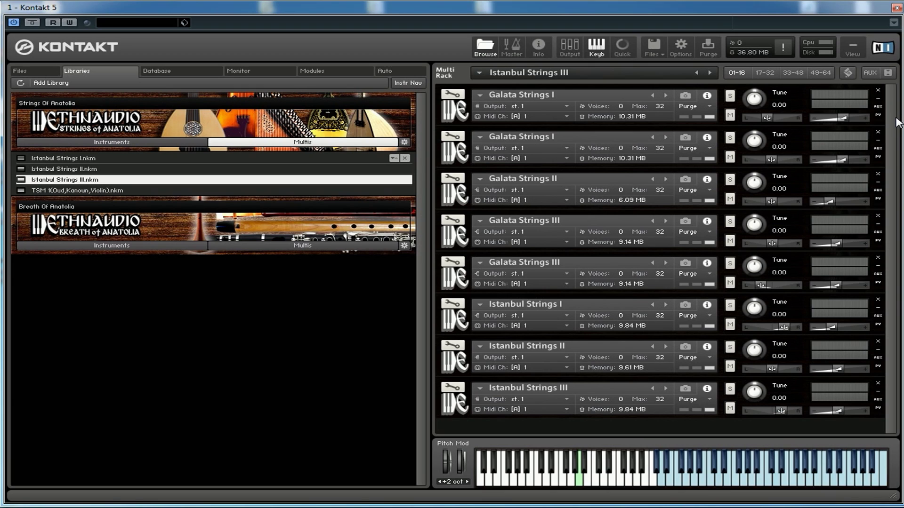
- Remove all of the Istanbul Strings III multi's instruments from the rack, one by one
click(878, 90)
click(878, 91)
click(878, 91)
click(878, 91)
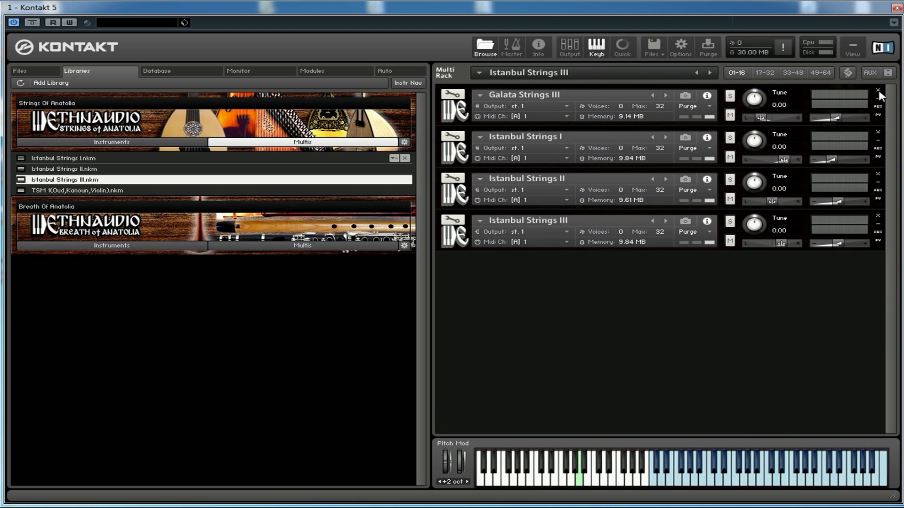
click(878, 91)
click(878, 91)
click(878, 91)
click(879, 92)
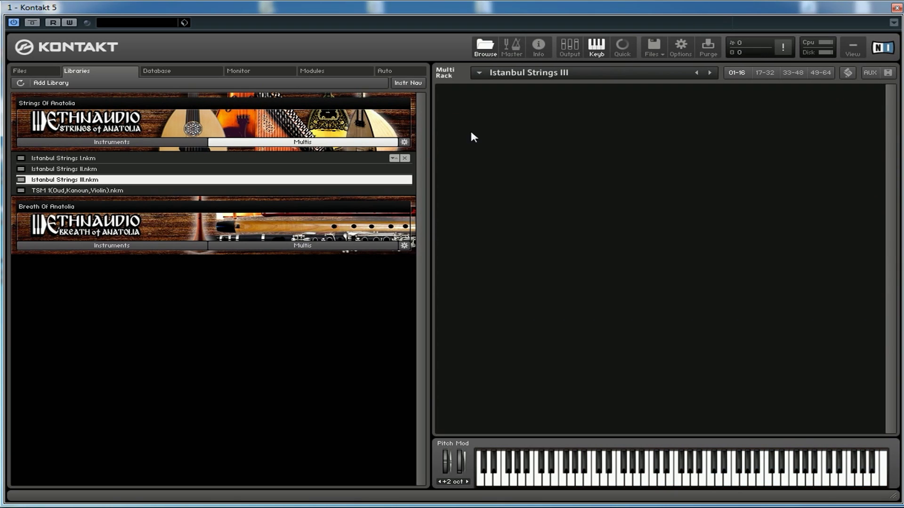
- Load the TSM 1(Oud,Kanoun,Violin) multi, replacing the current multi
double_click(85, 191)
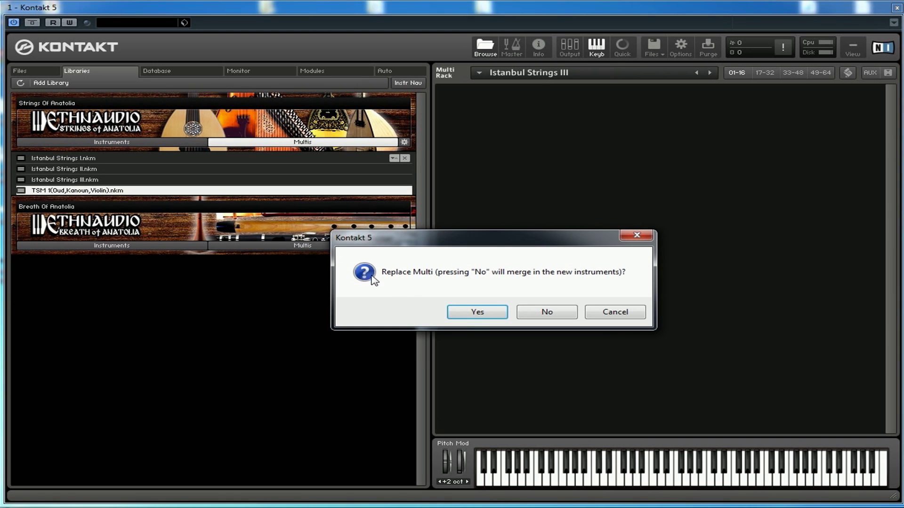
click(470, 315)
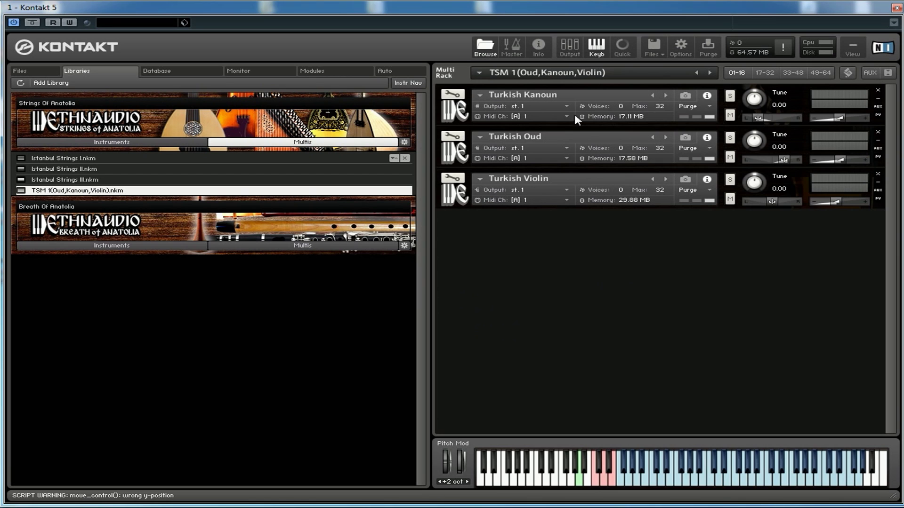
- Examine the Turkish Kanoun, Turkish Oud and Turkish Violin interfaces in turn, collapsing each one again
click(453, 121)
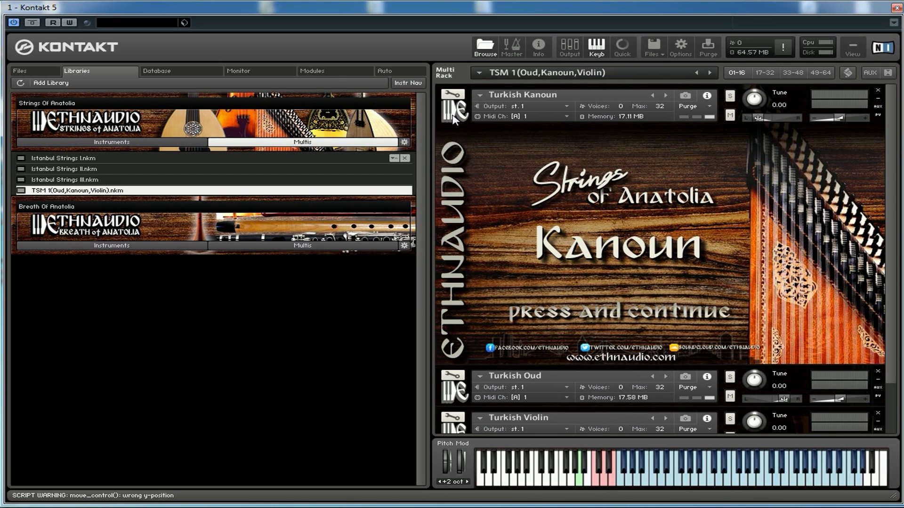
click(626, 140)
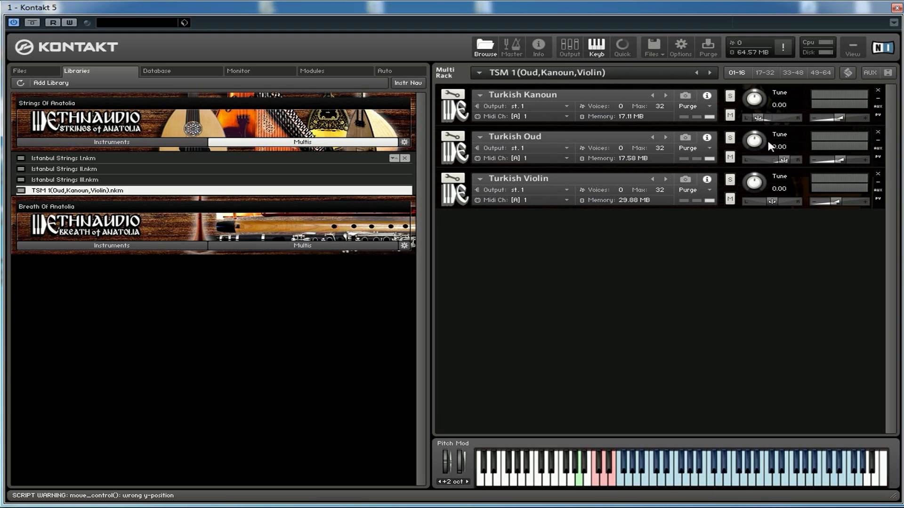
click(451, 113)
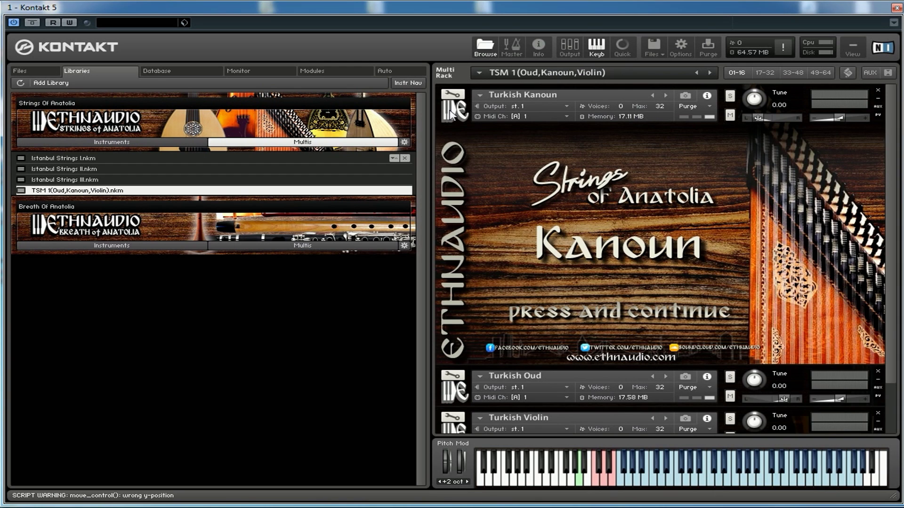
click(451, 113)
click(454, 157)
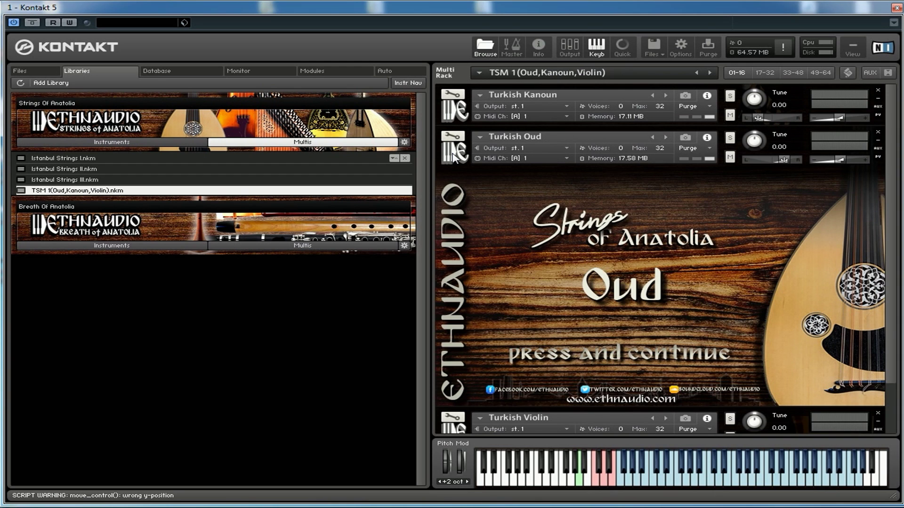
click(454, 157)
click(453, 198)
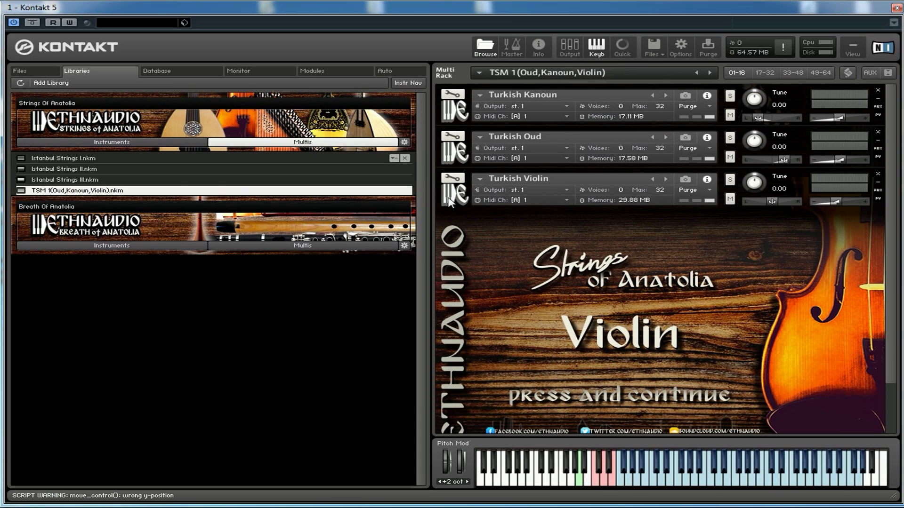
click(453, 198)
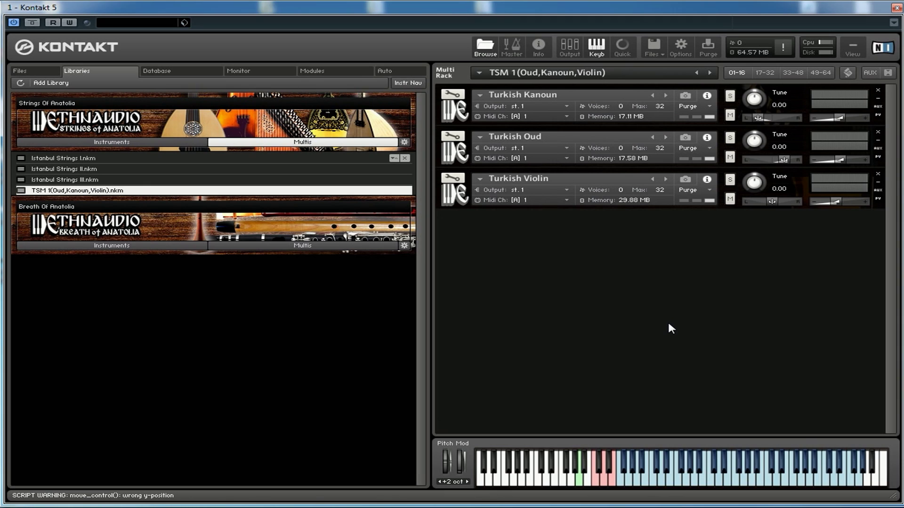
- Try out the red keyswitches on the on-screen keyboard
click(594, 479)
click(606, 485)
click(603, 485)
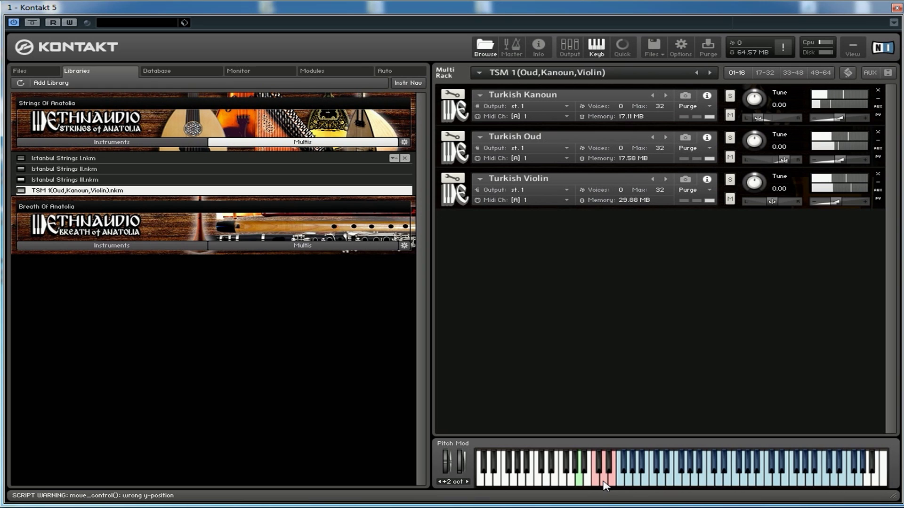
- Show the Turkish Violin's control page and switch its articulation to Vibrato with the highest red keyswitch
click(450, 197)
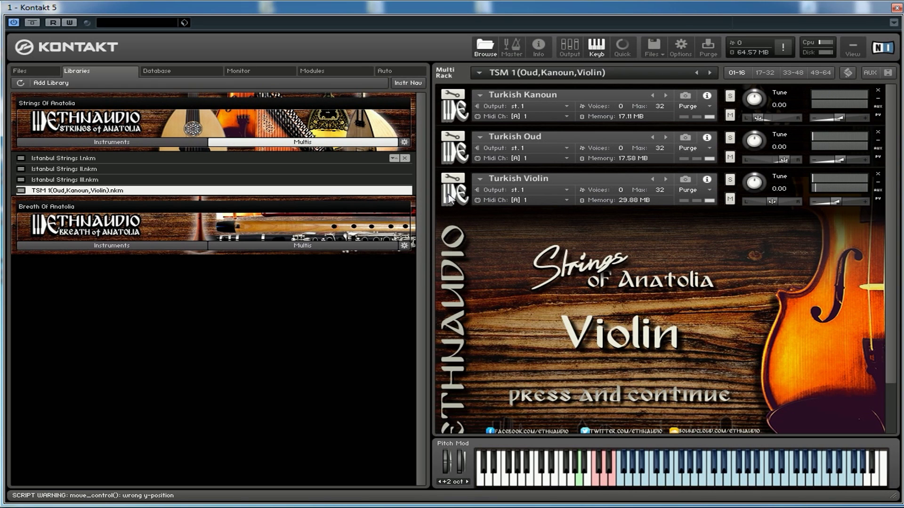
click(691, 315)
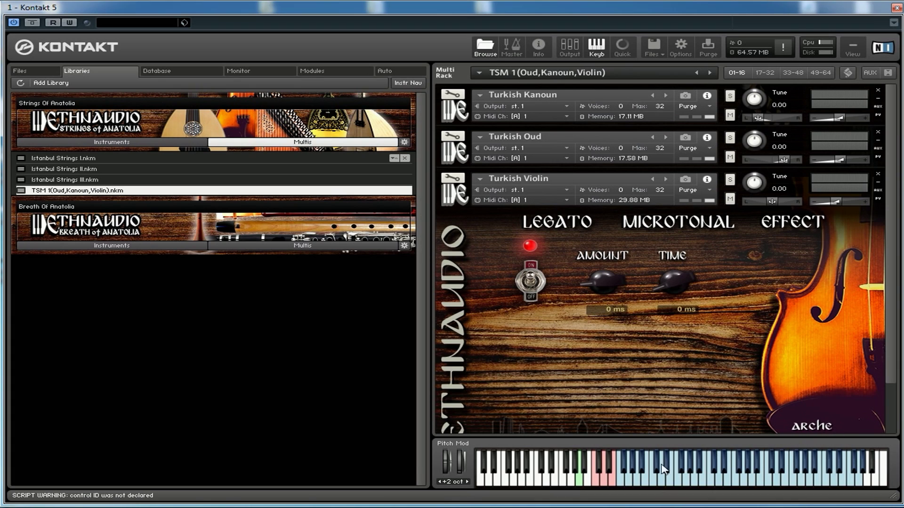
click(613, 485)
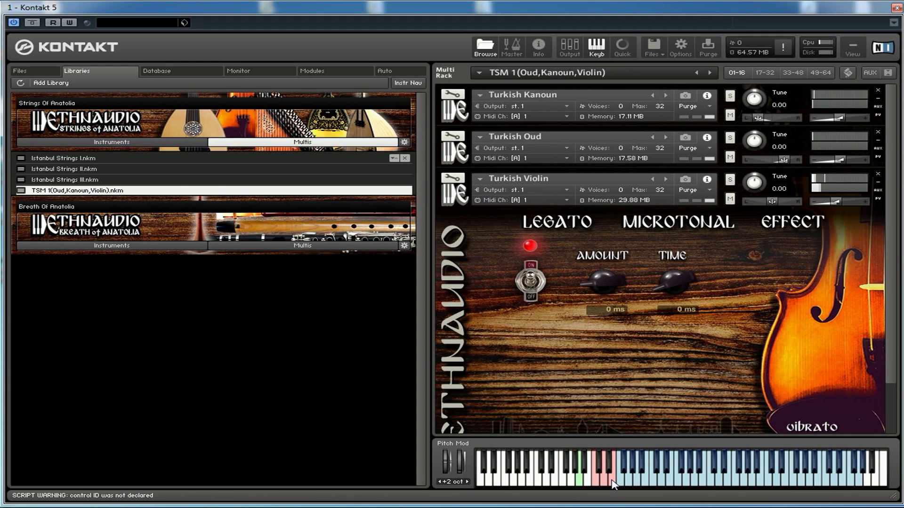
- Collapse the Turkish Violin, show the Turkish Oud's control page and solo the Oud
click(457, 203)
click(453, 155)
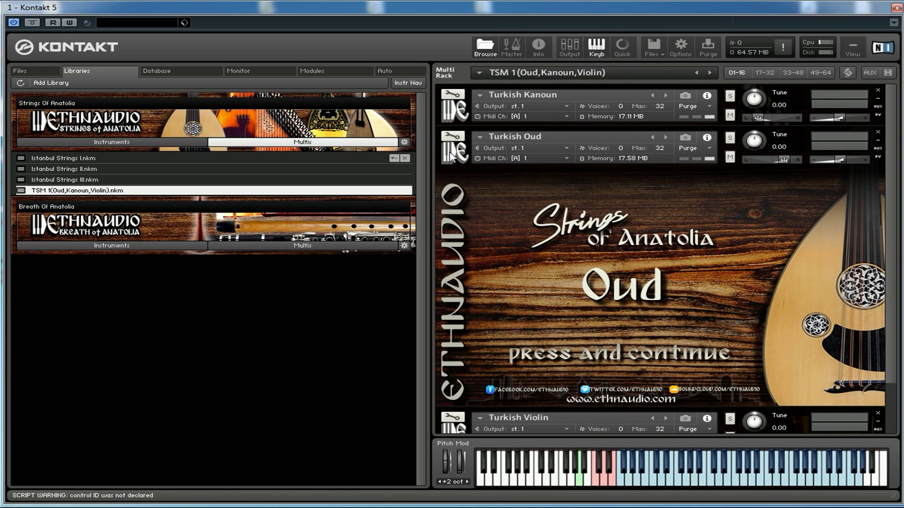
click(708, 294)
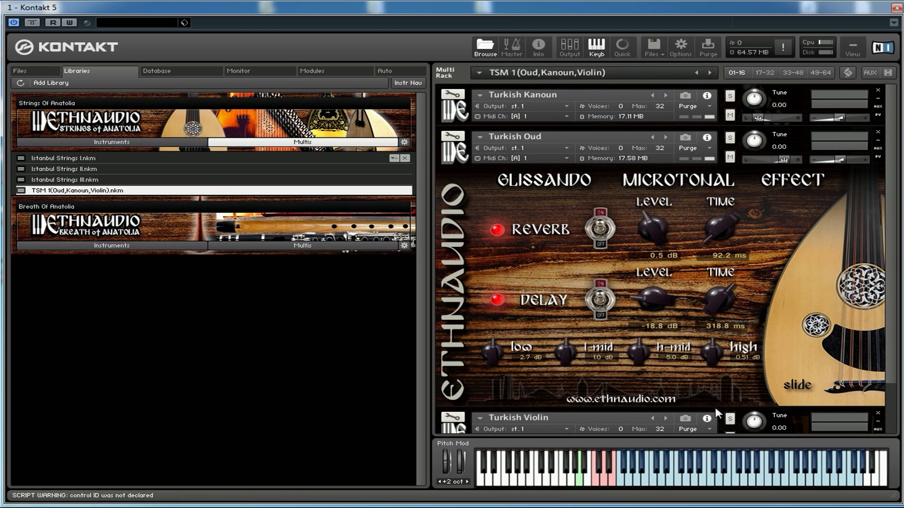
click(730, 137)
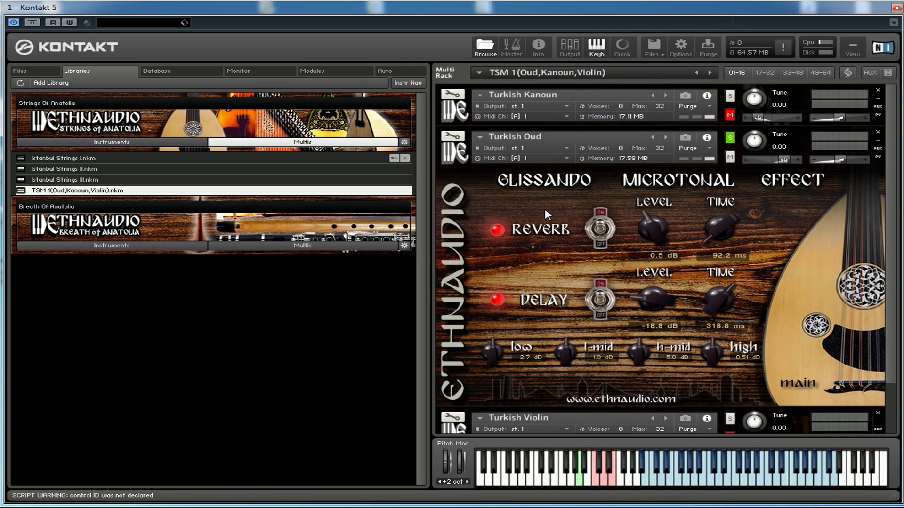
- Reset the Turkish Oud's low EQ gain to 0.00 dB and move its pan to the centre
click(793, 182)
ctrl+click(493, 353)
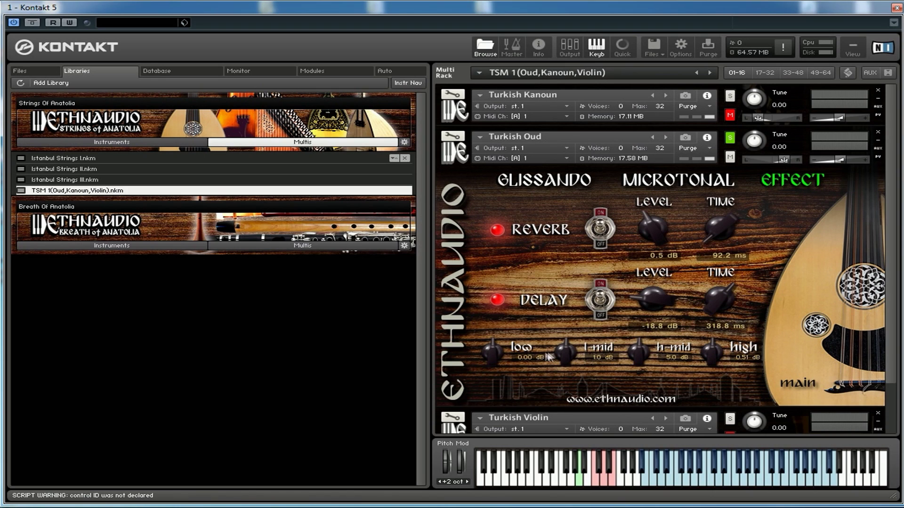
click(678, 184)
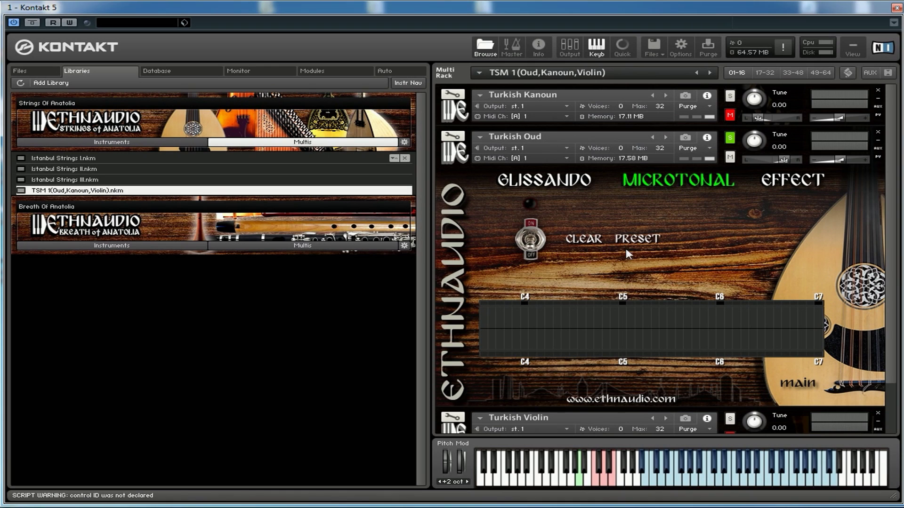
mouse_move(783, 165)
drag(780, 164, 769, 163)
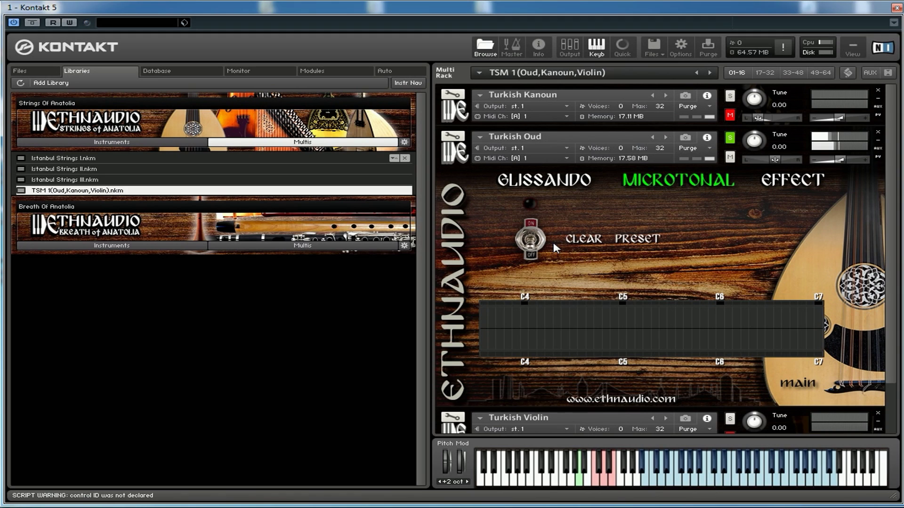
- Turn on the Turkish Oud's microtonal tuning and slightly lower the note two semitones above C5
click(537, 246)
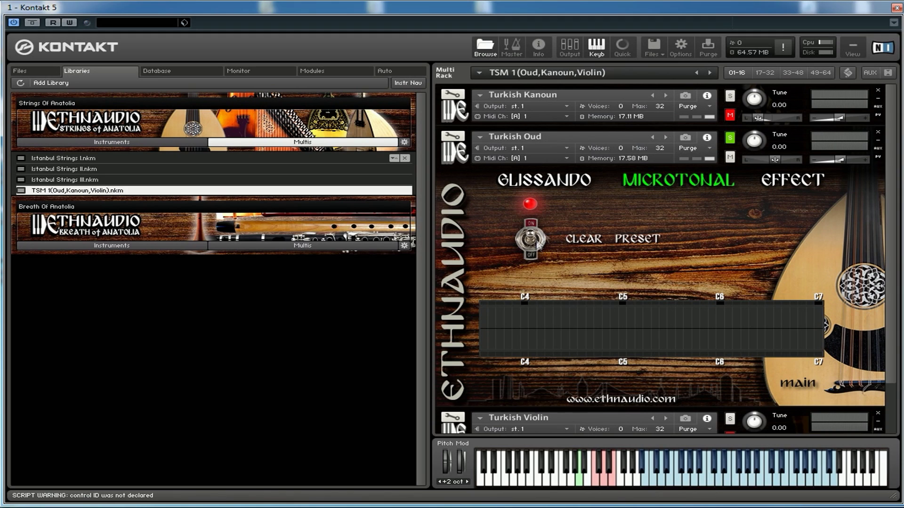
click(639, 330)
click(638, 334)
drag(637, 331, 639, 339)
drag(639, 339, 639, 340)
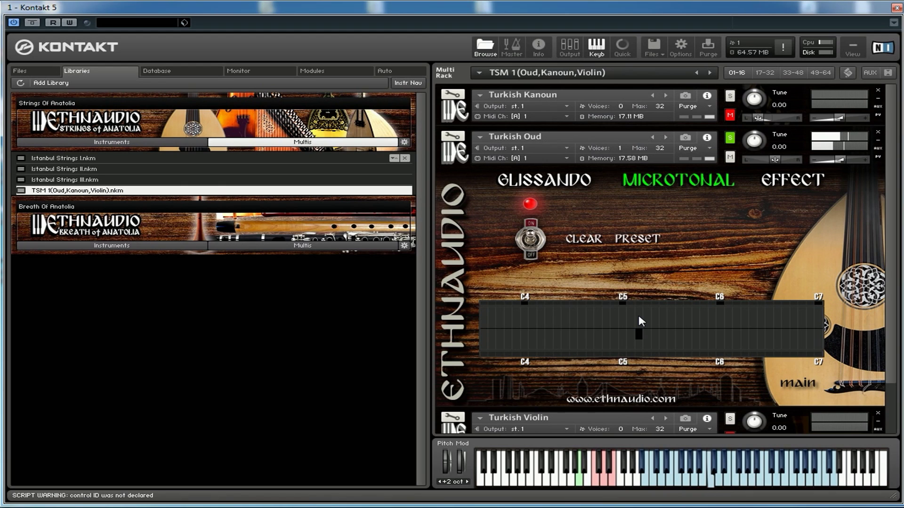
- Review the Oud's microtonal preset options and its Glissando page, and collapse the instrument
click(640, 244)
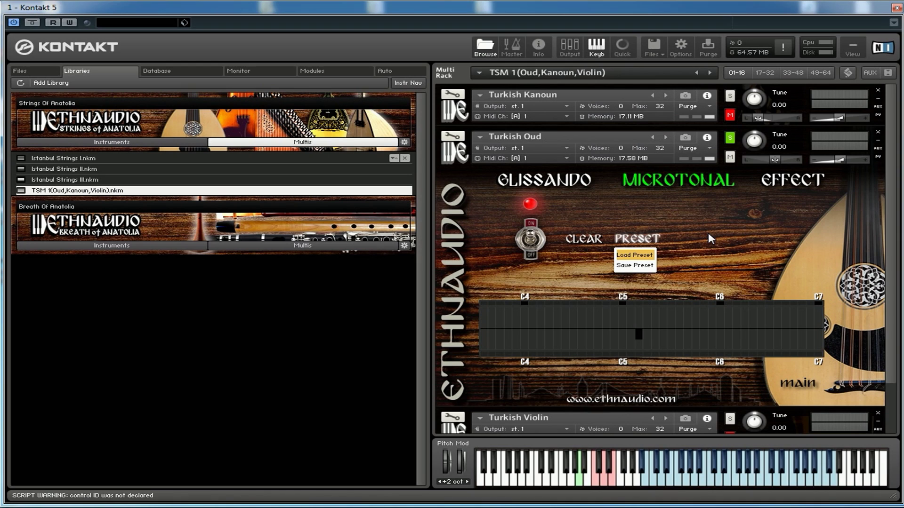
click(561, 183)
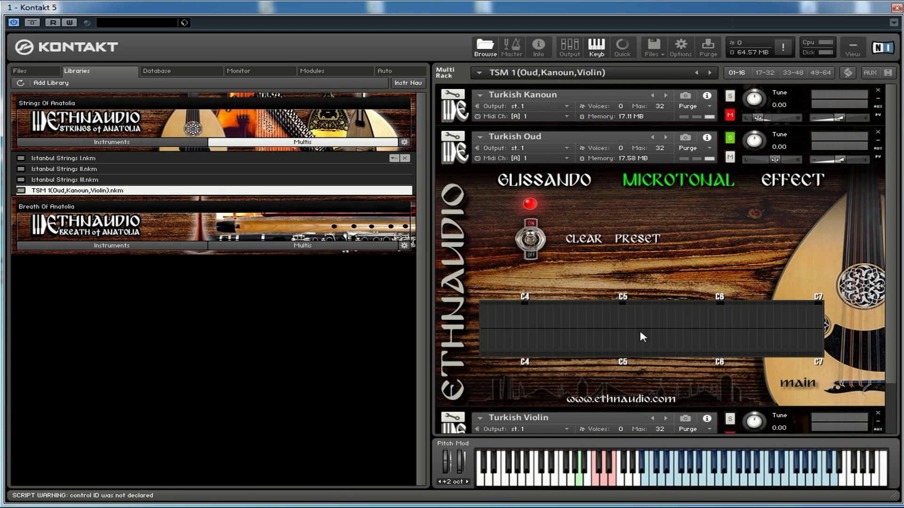
click(528, 180)
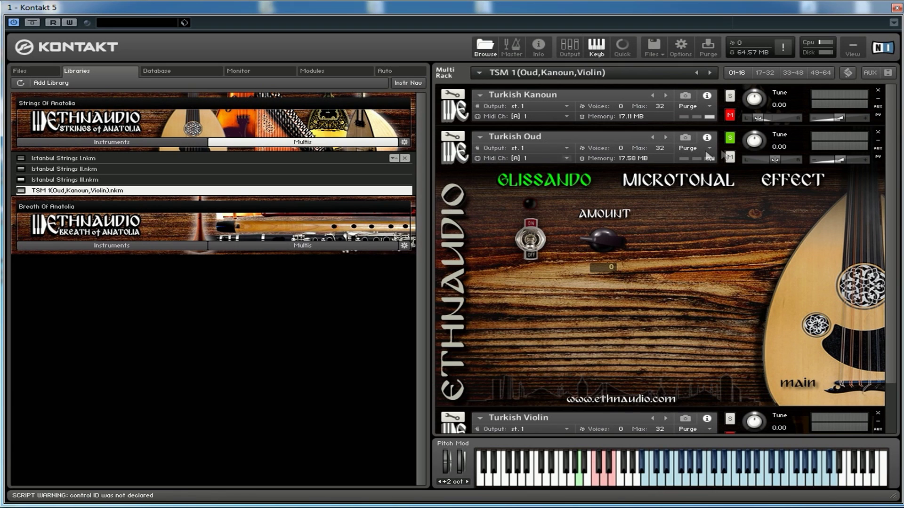
click(459, 159)
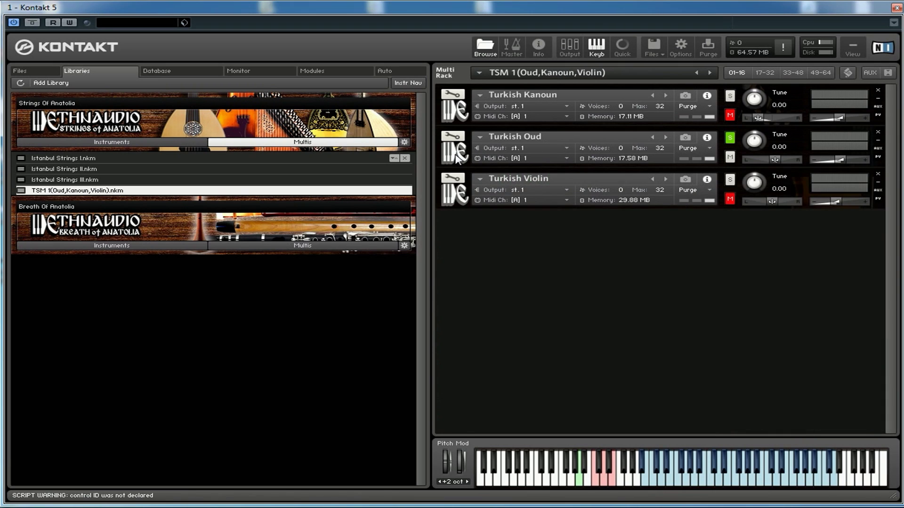